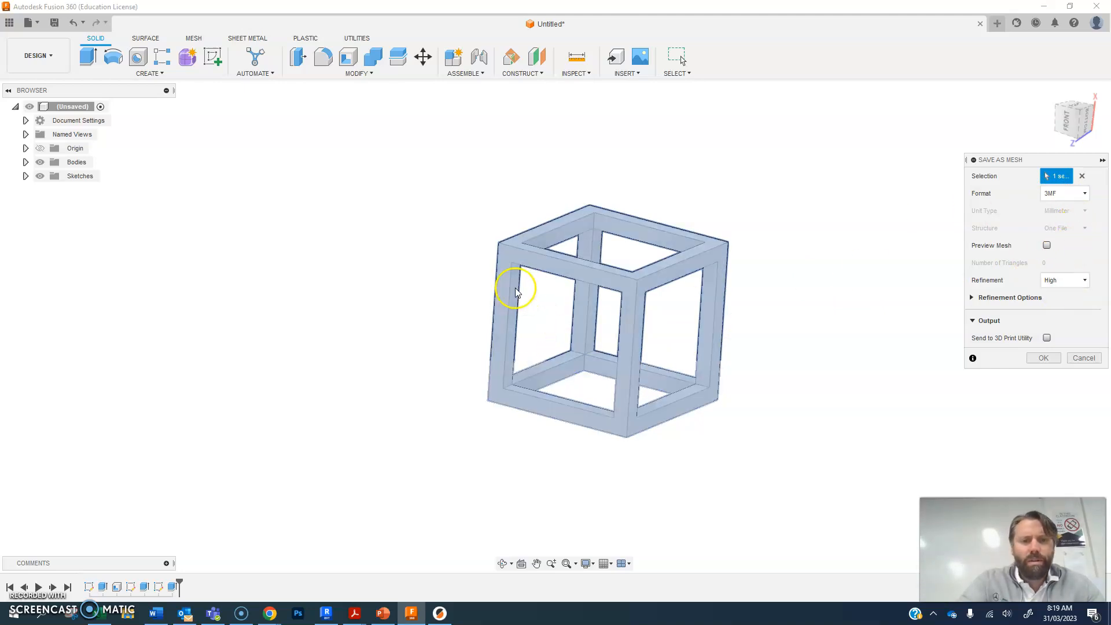
- Export the hollow cube body as a 3MF mesh with high refinement, saved to the Desktop as Cube
scroll(409, 334, up, 1)
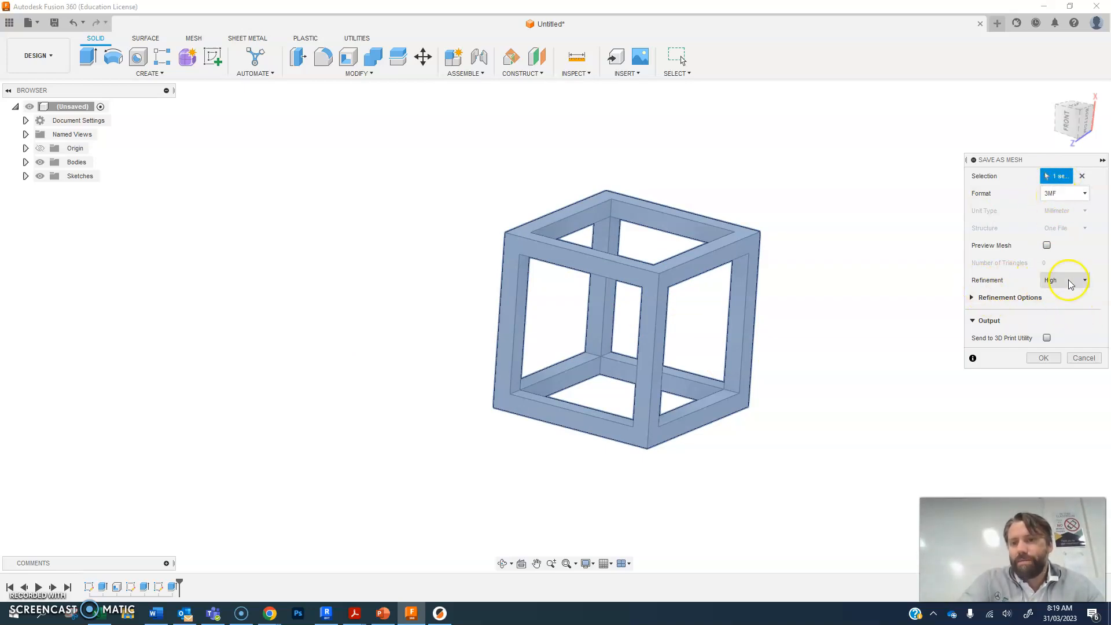
click(1042, 357)
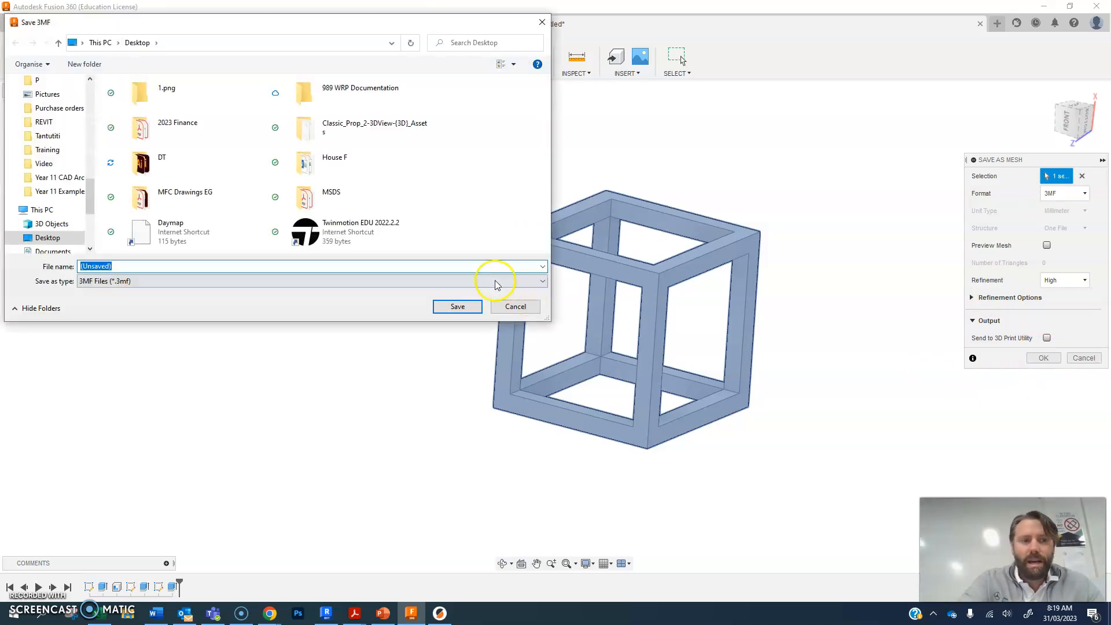
text(Cube)
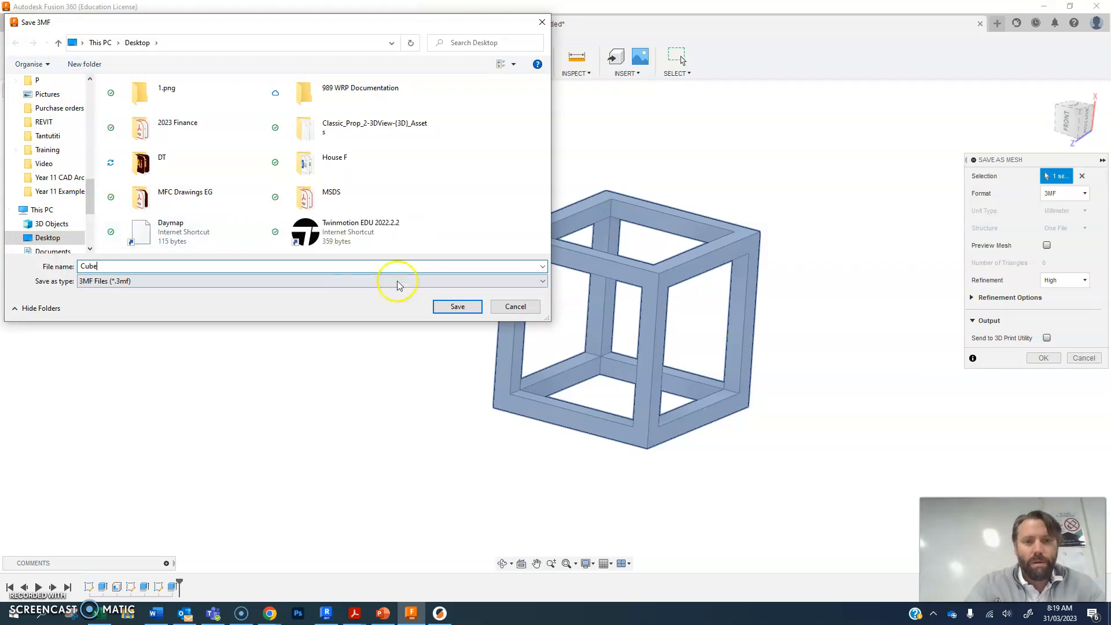
click(449, 308)
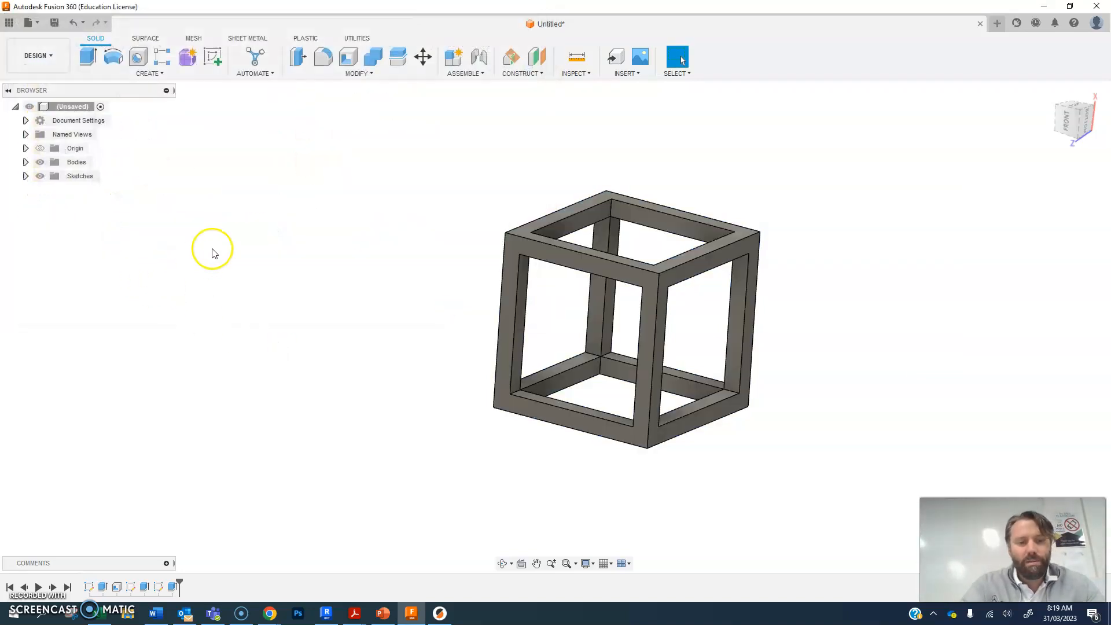
- Switch to PrusaSlicer and review the Prusa FFF printer options in the Configuration Wizard, skipping the configuration update and cancelling without changes
click(440, 614)
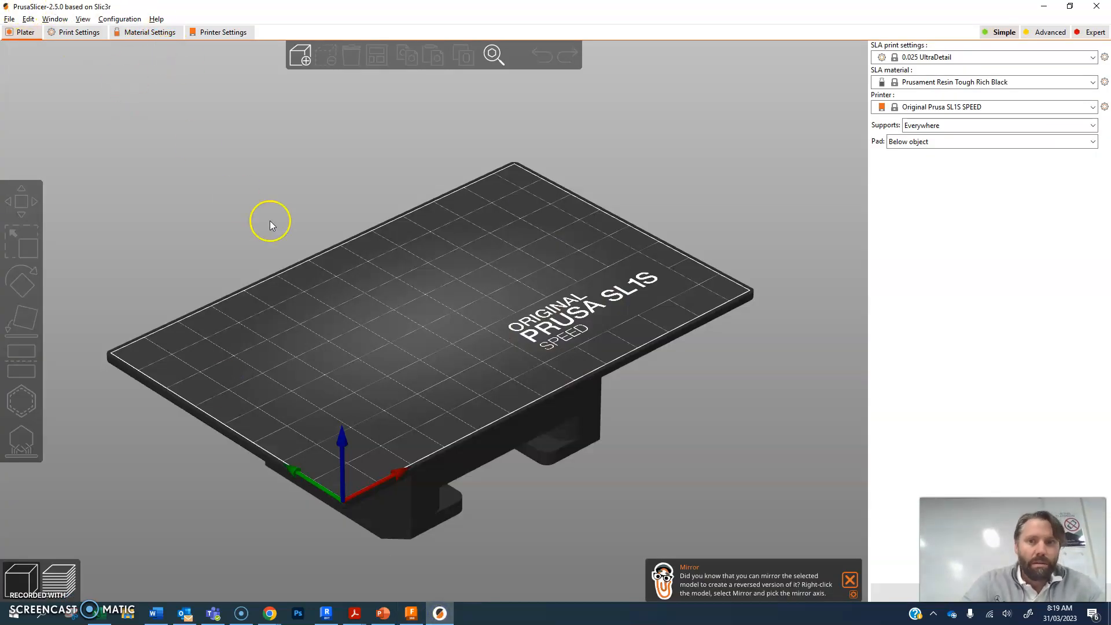
click(116, 22)
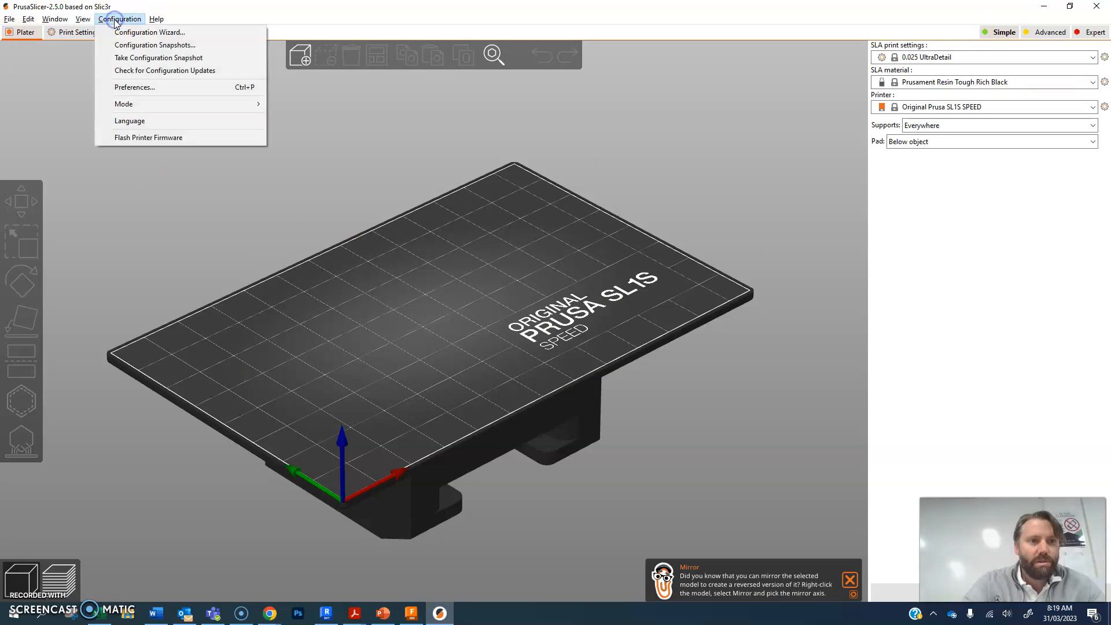
click(134, 30)
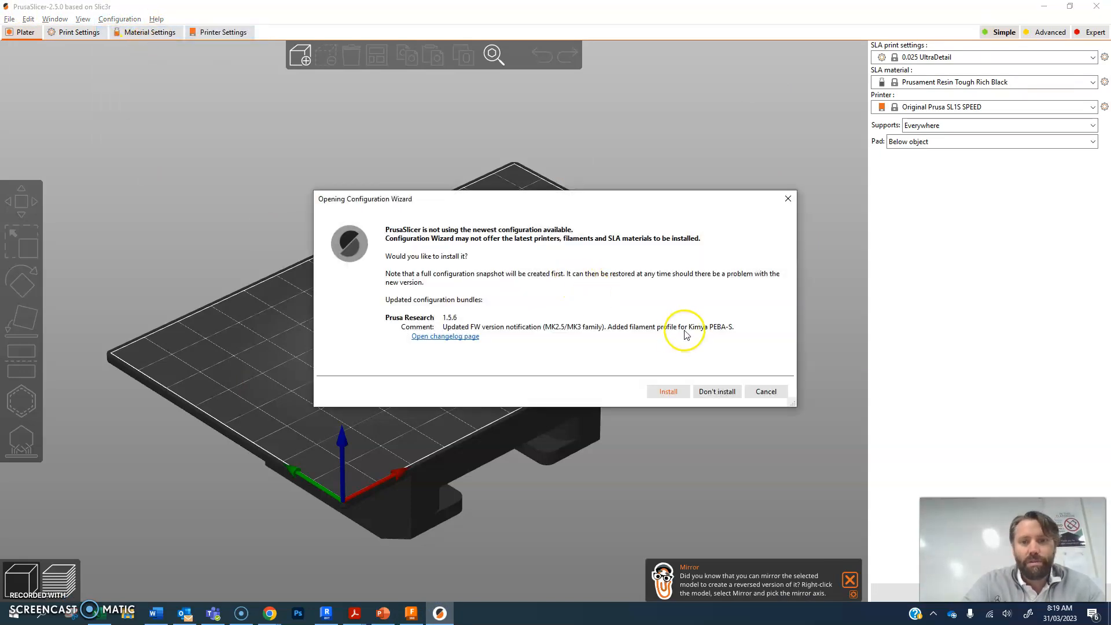
click(715, 393)
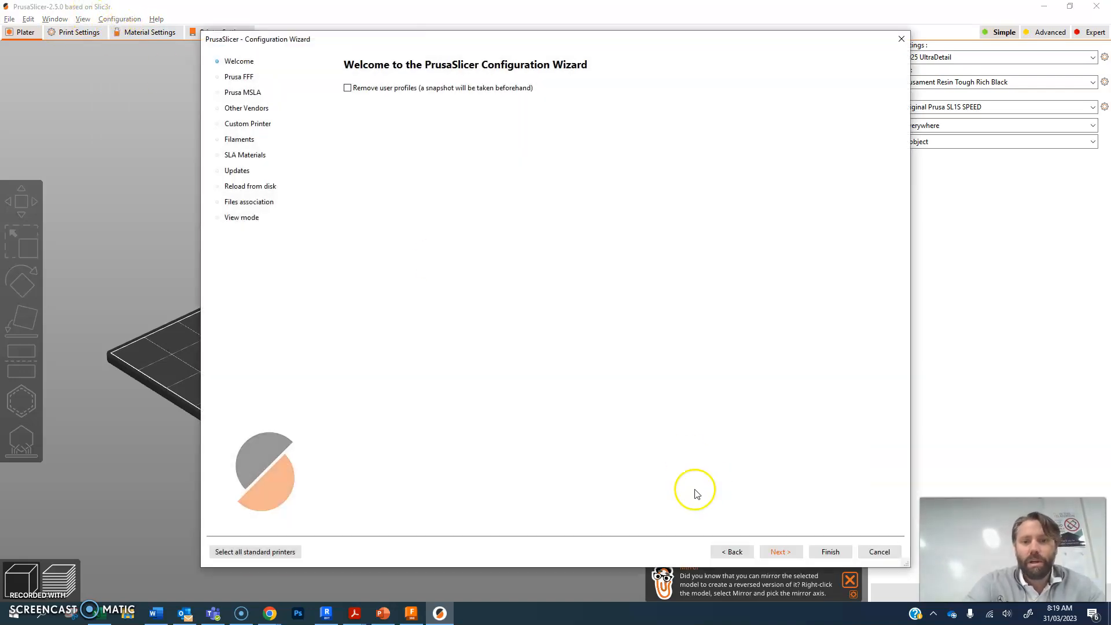
click(780, 552)
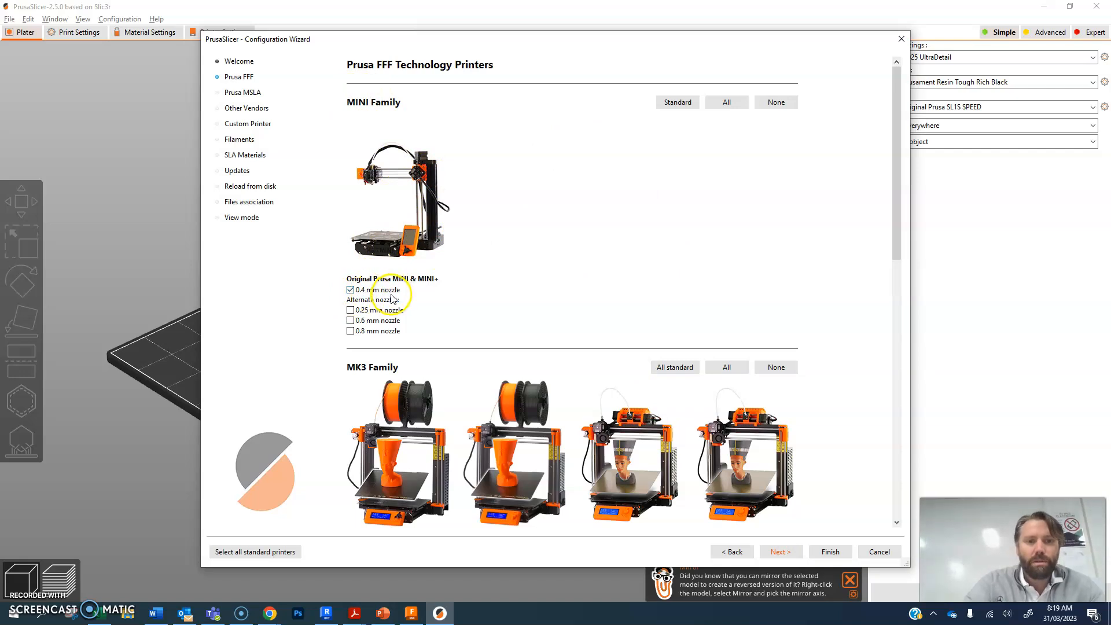
scroll(392, 298, down, 3)
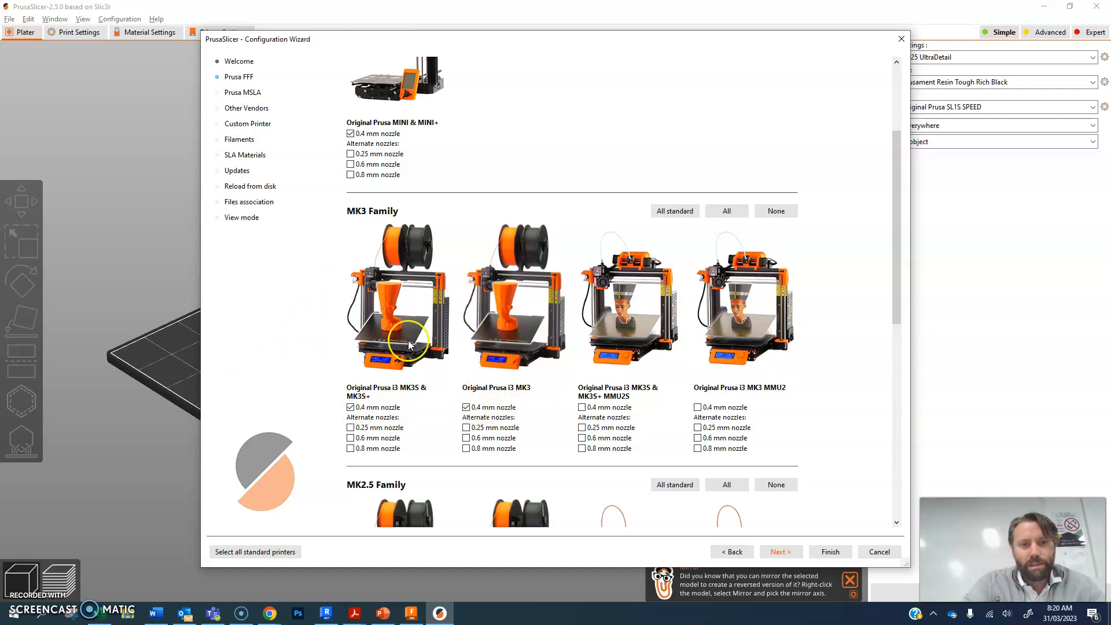
scroll(382, 353, up, 3)
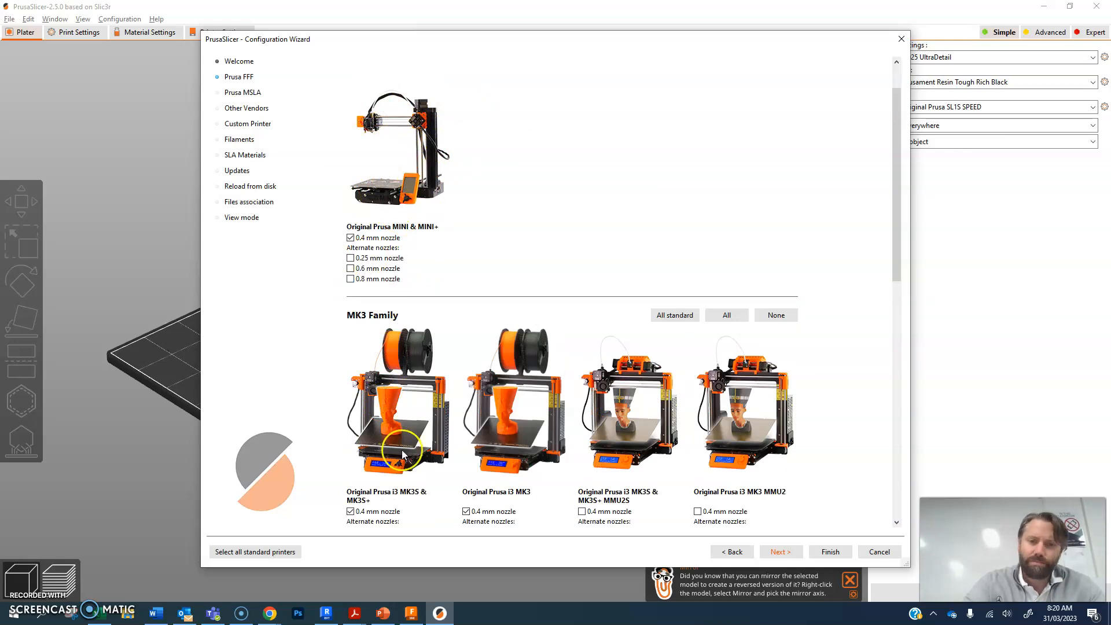
scroll(387, 232, down, 2)
scroll(385, 238, up, 2)
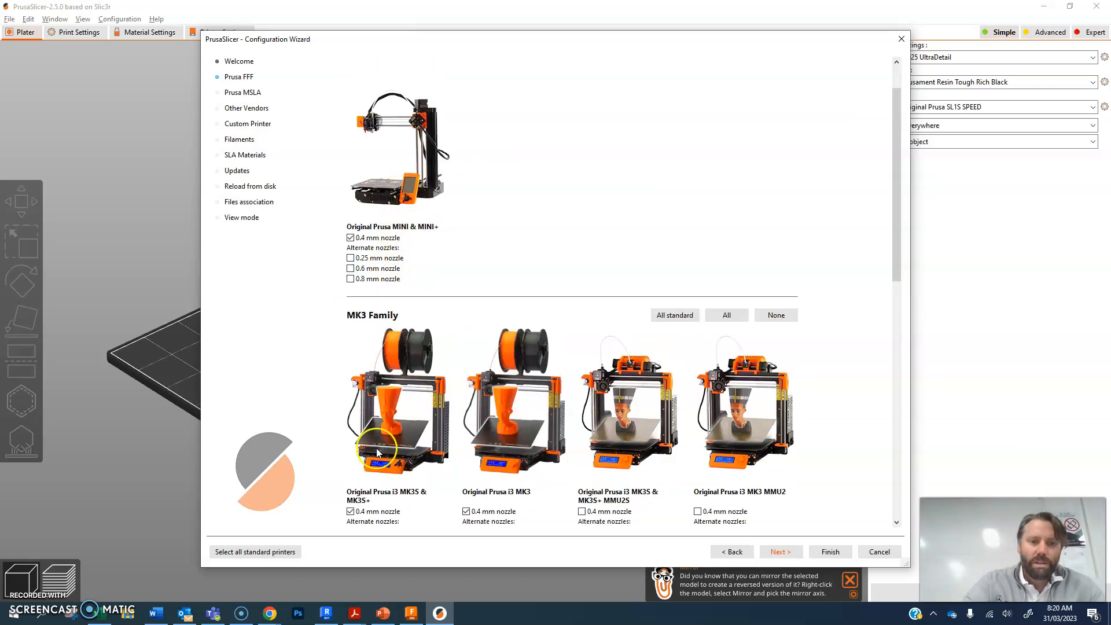
scroll(374, 457, down, 2)
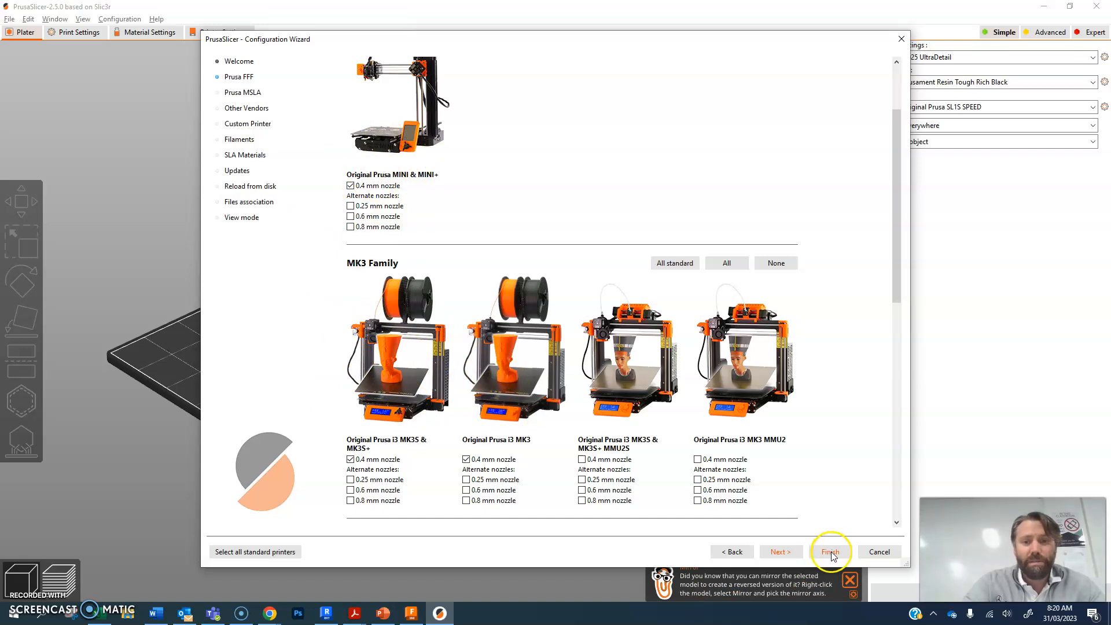
click(880, 551)
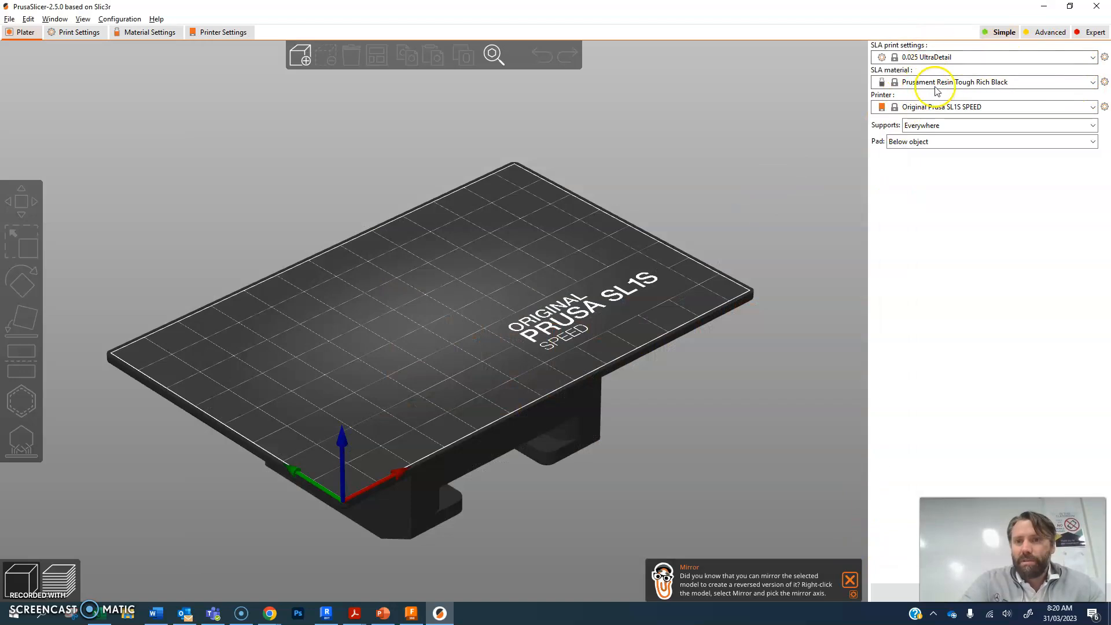
- Set the printer to Original Prusa MINI & MINI+ and the filament to Generic PLA
click(1075, 107)
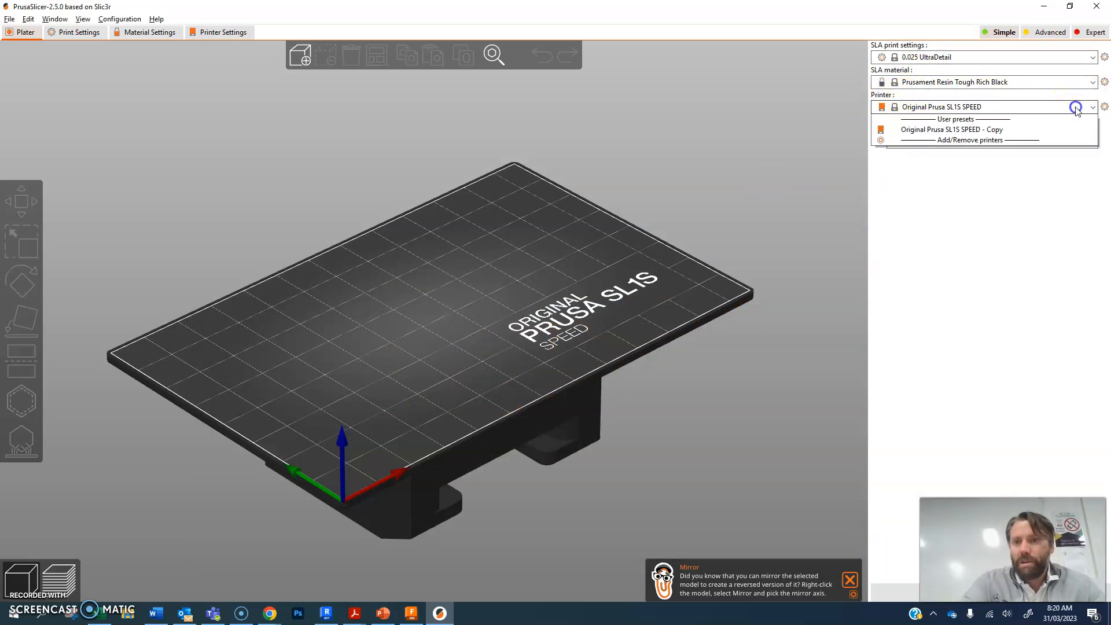
click(1054, 127)
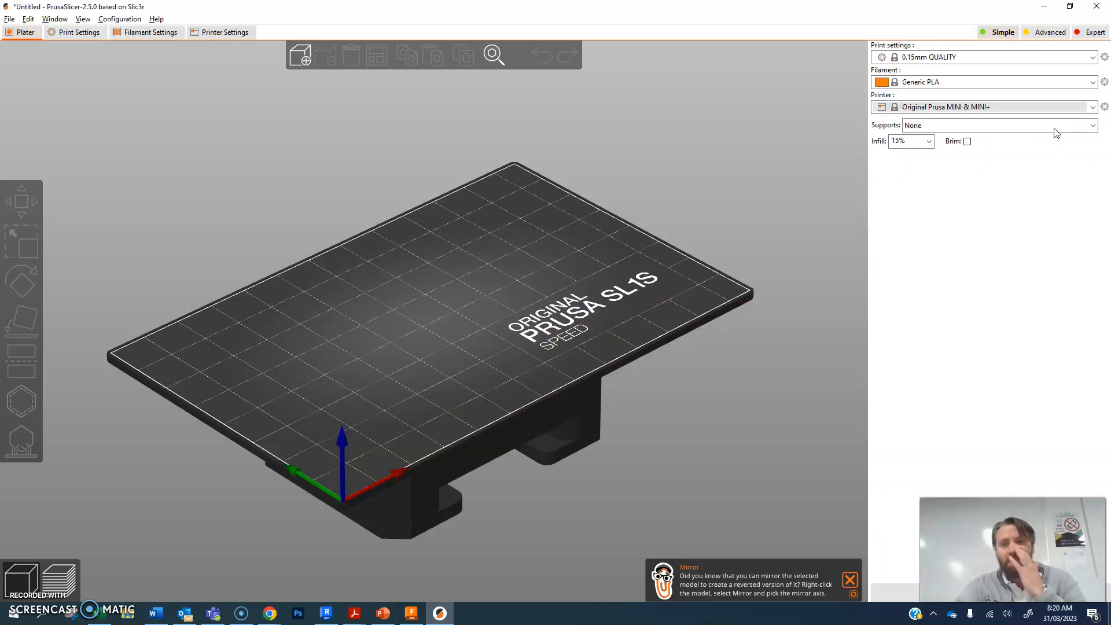
drag(736, 238, 665, 327)
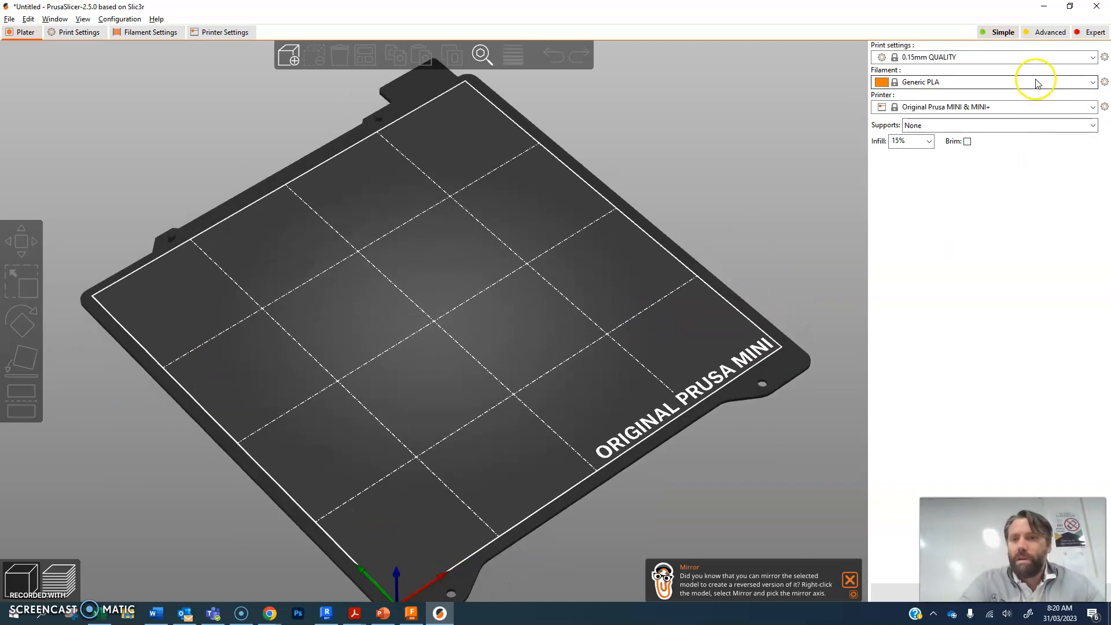
click(1084, 84)
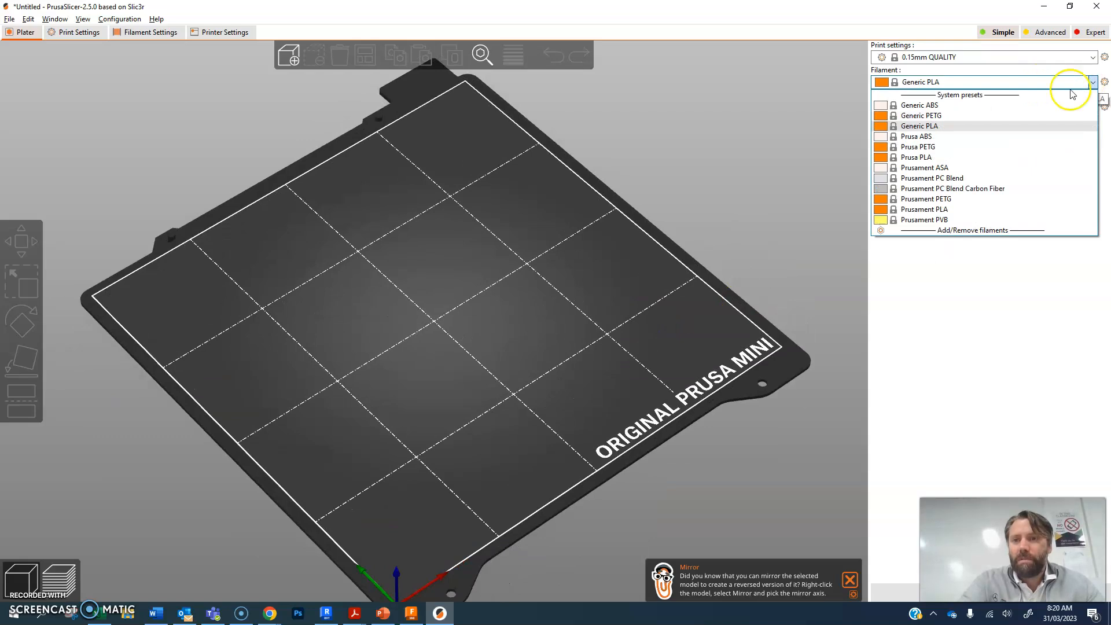
click(951, 126)
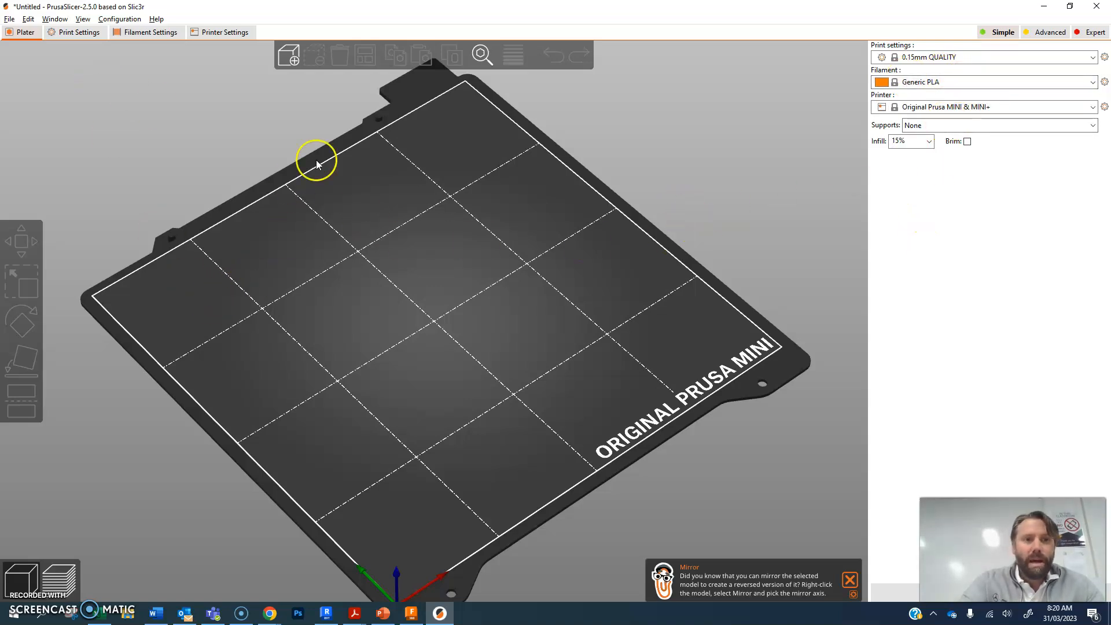
- Import the Cube 3MF file from the Desktop onto the build plate
click(289, 55)
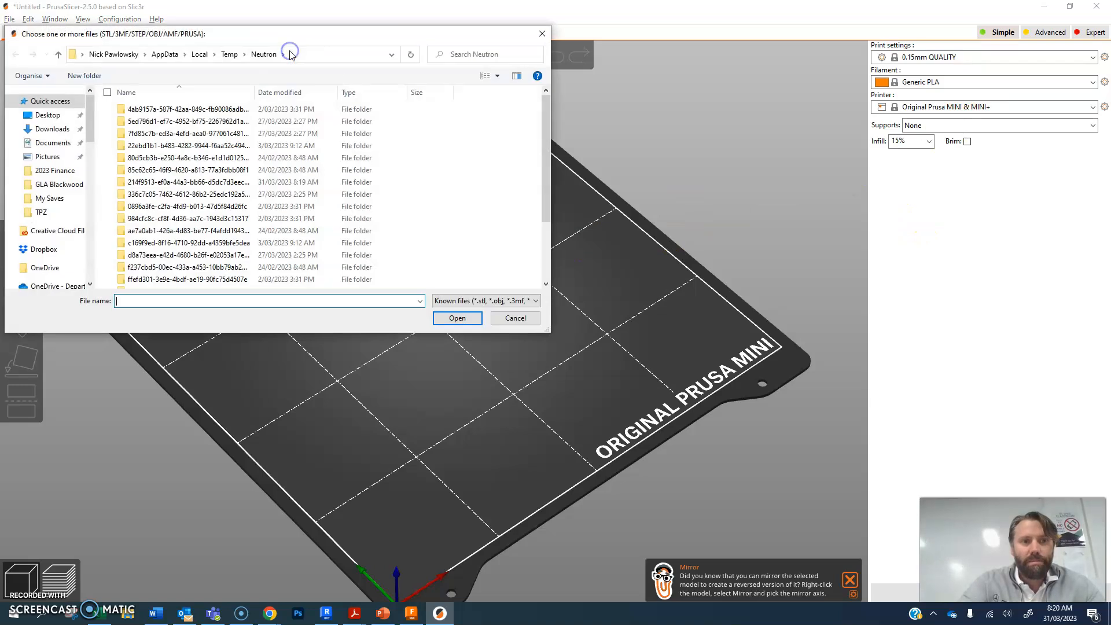
click(42, 117)
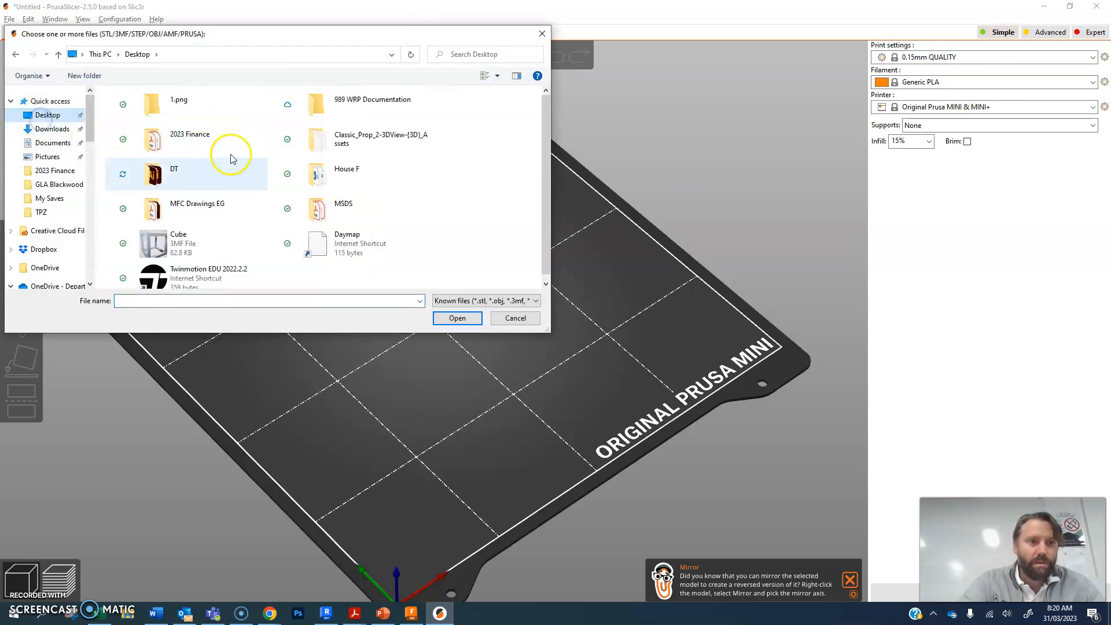
double_click(153, 244)
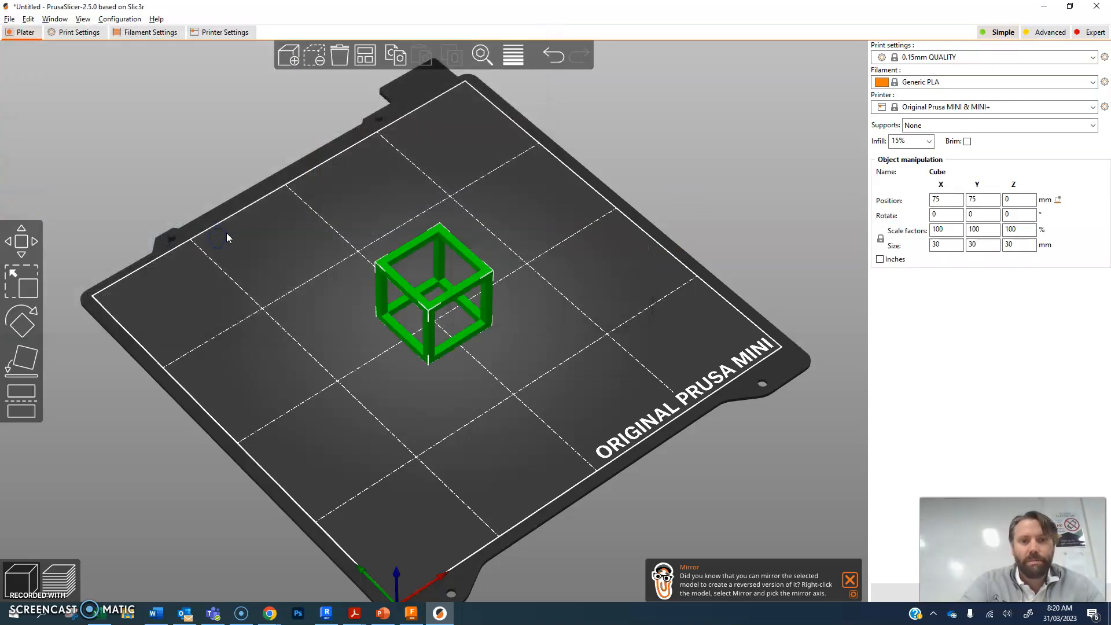
- Reorient the cube with Place on face, choosing different faces to rest on the build plate
mouse_move(383, 449)
mouse_down()
mouse_move(278, 421)
mouse_move(390, 434)
mouse_move(322, 430)
mouse_move(368, 440)
mouse_up()
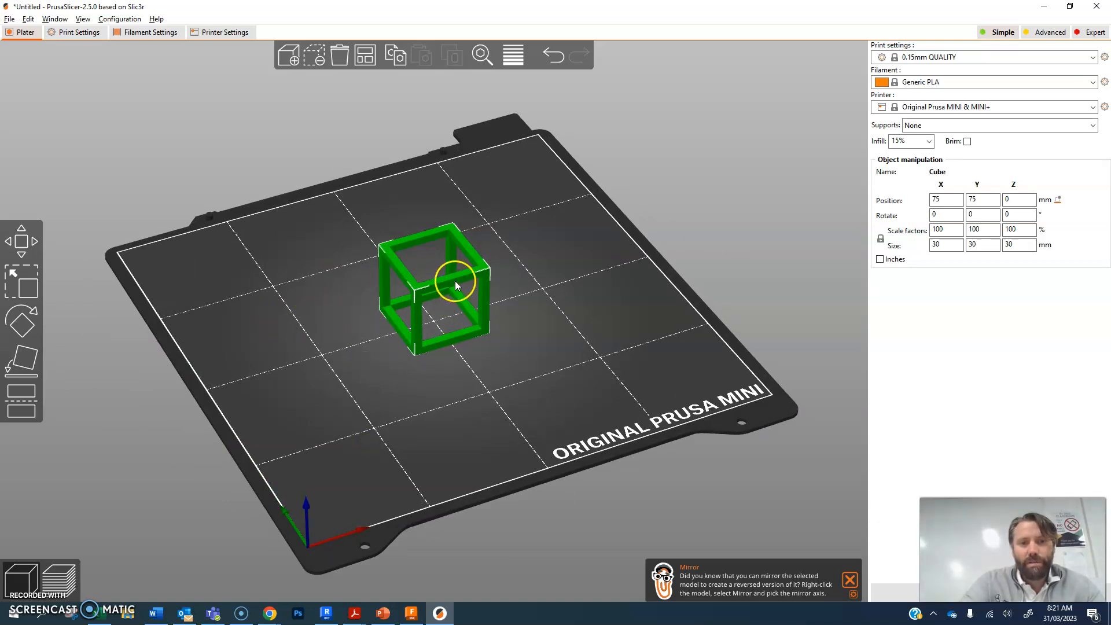
click(25, 366)
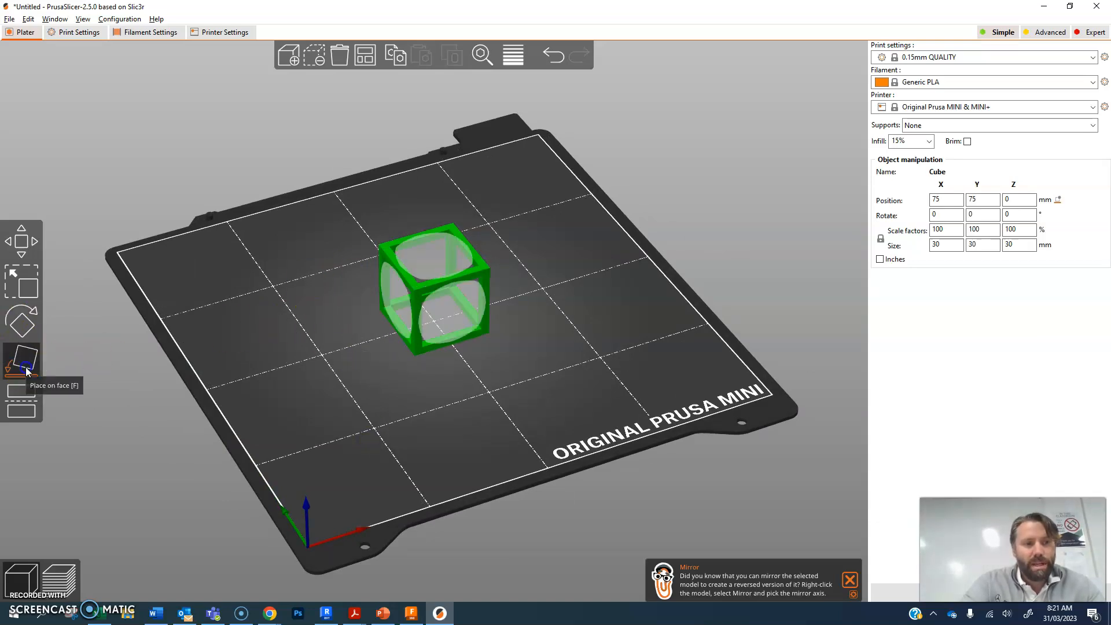
click(453, 255)
click(480, 358)
click(390, 308)
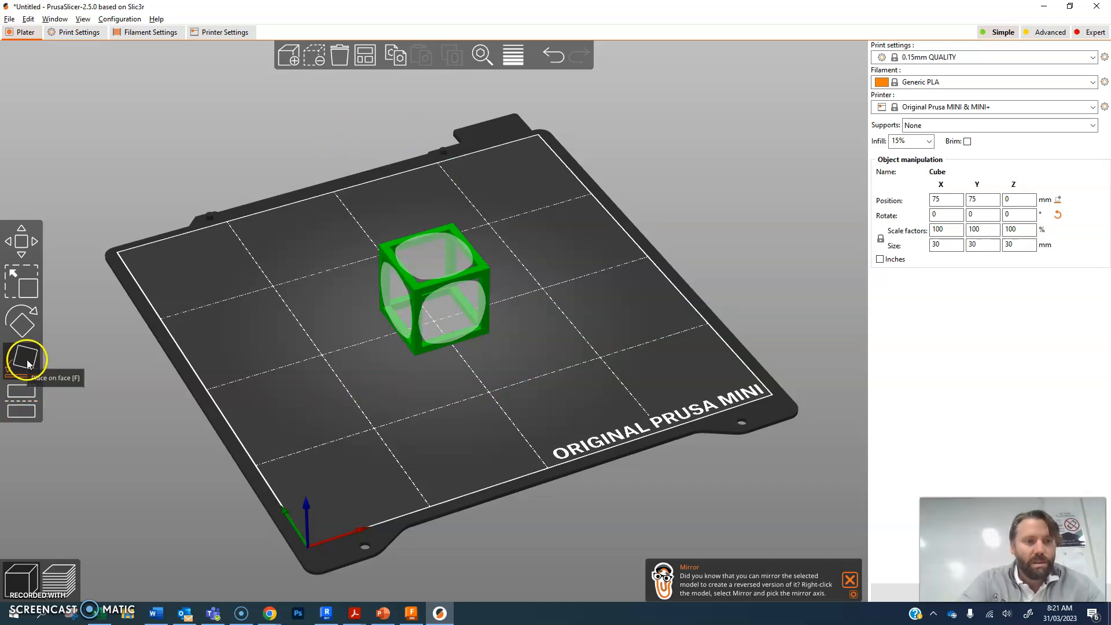
- Tilt the cube slightly around the X axis and lay it flat on the plate again with Place on face
click(32, 329)
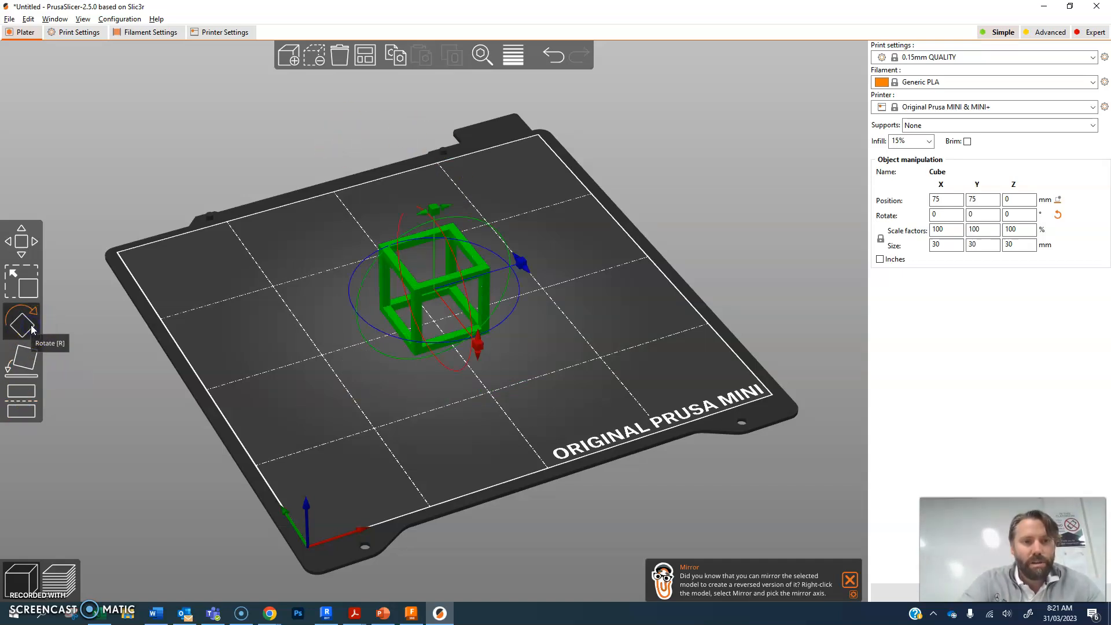
drag(477, 346, 500, 374)
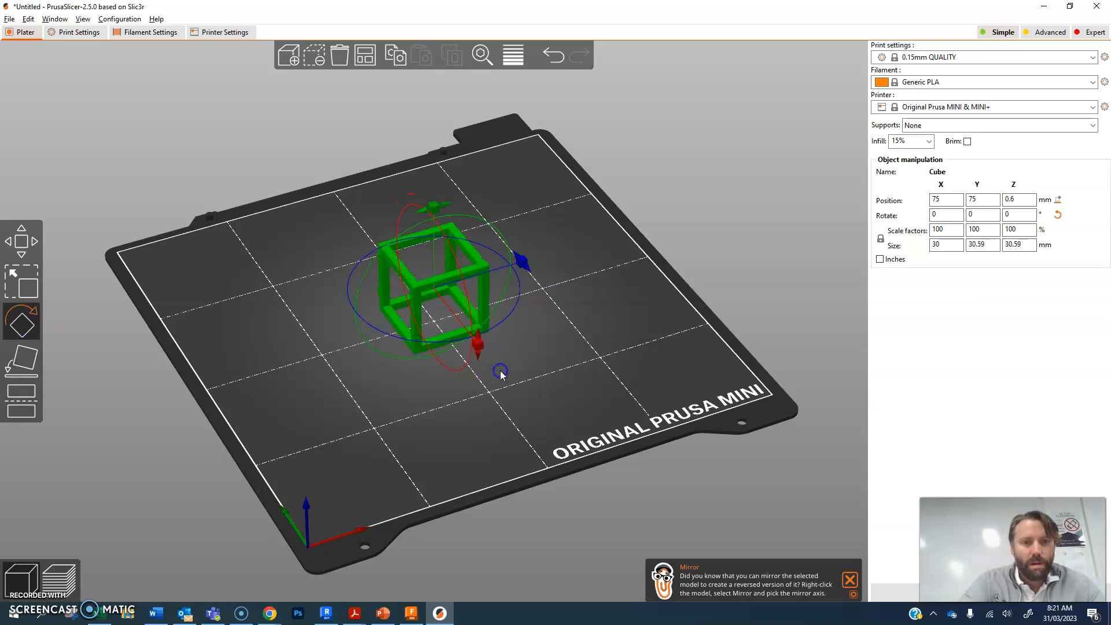
click(33, 352)
click(472, 321)
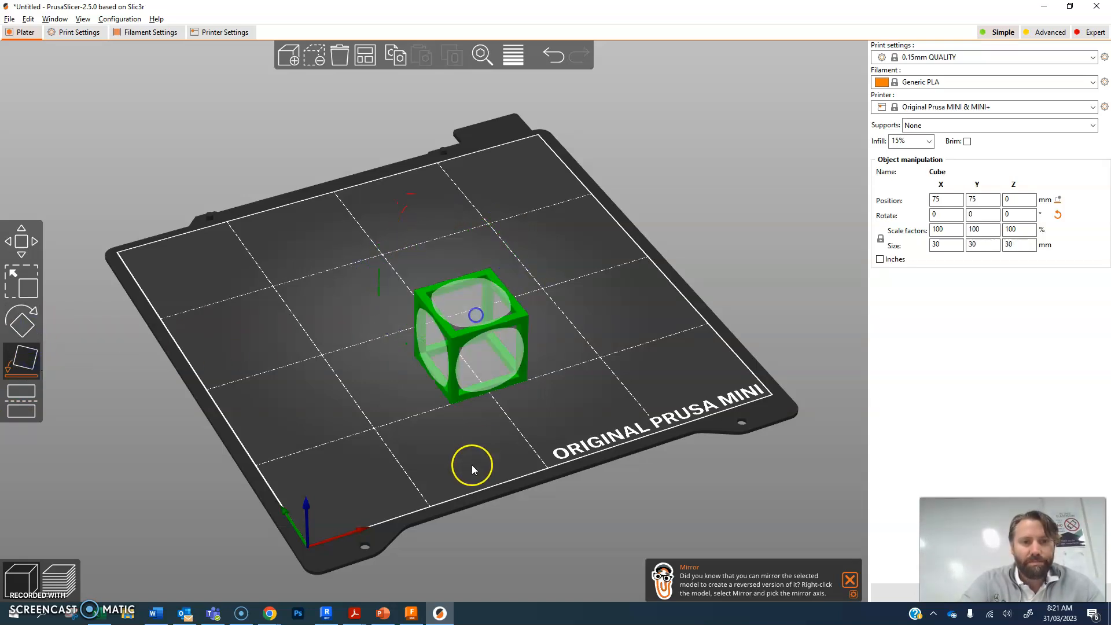
click(27, 360)
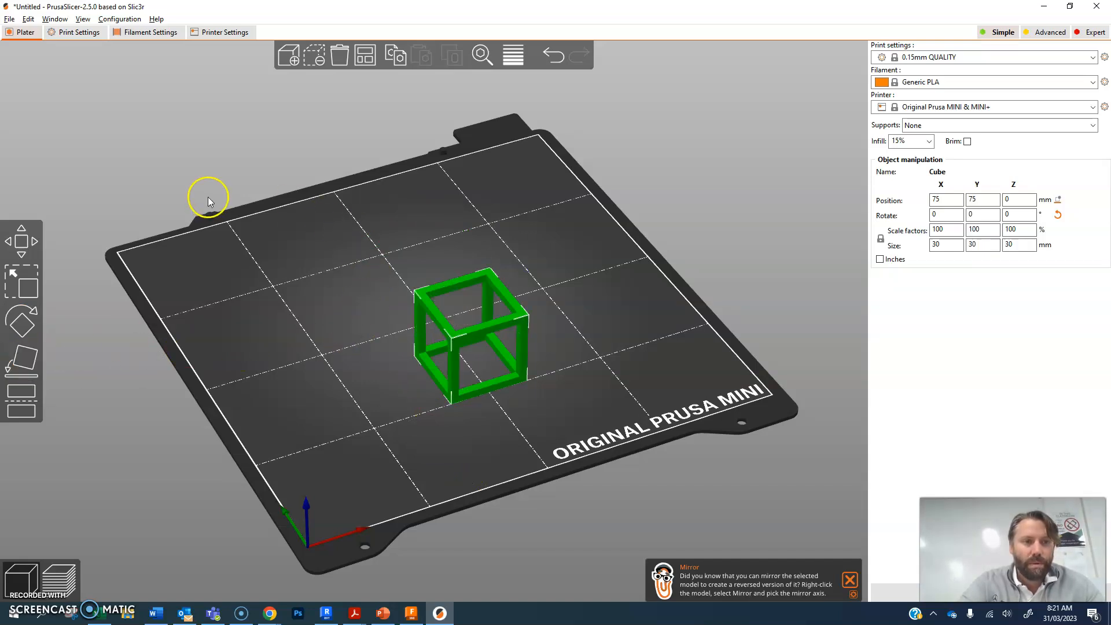
- Move the cube back to about the centre of the build plate and deselect it
drag(470, 334, 434, 288)
click(387, 396)
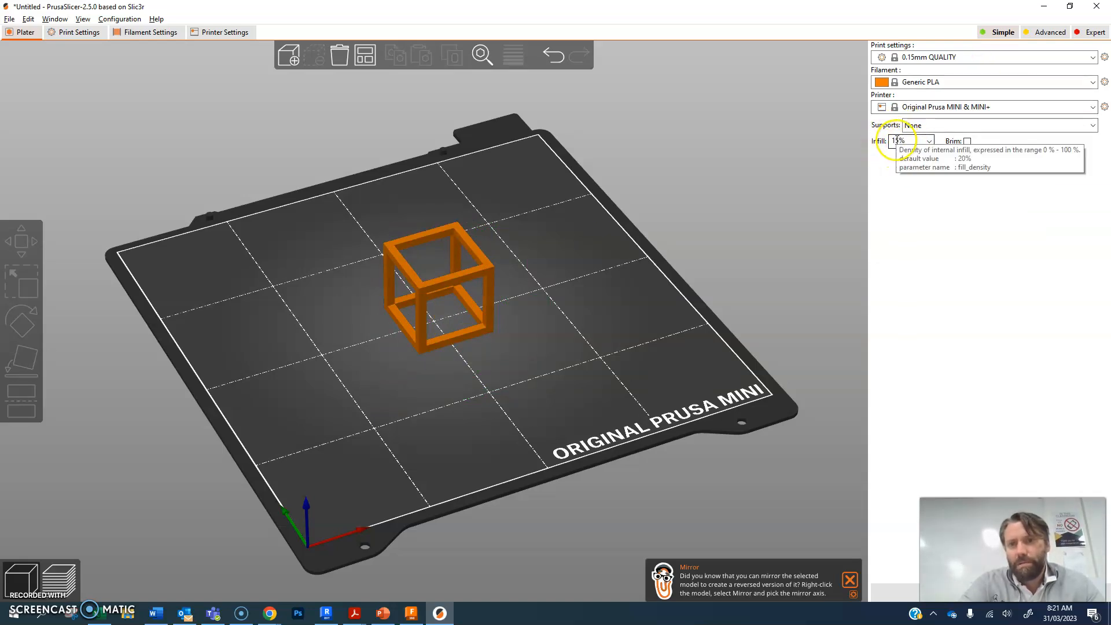
- Enable the brim and keep supports set to None
click(967, 143)
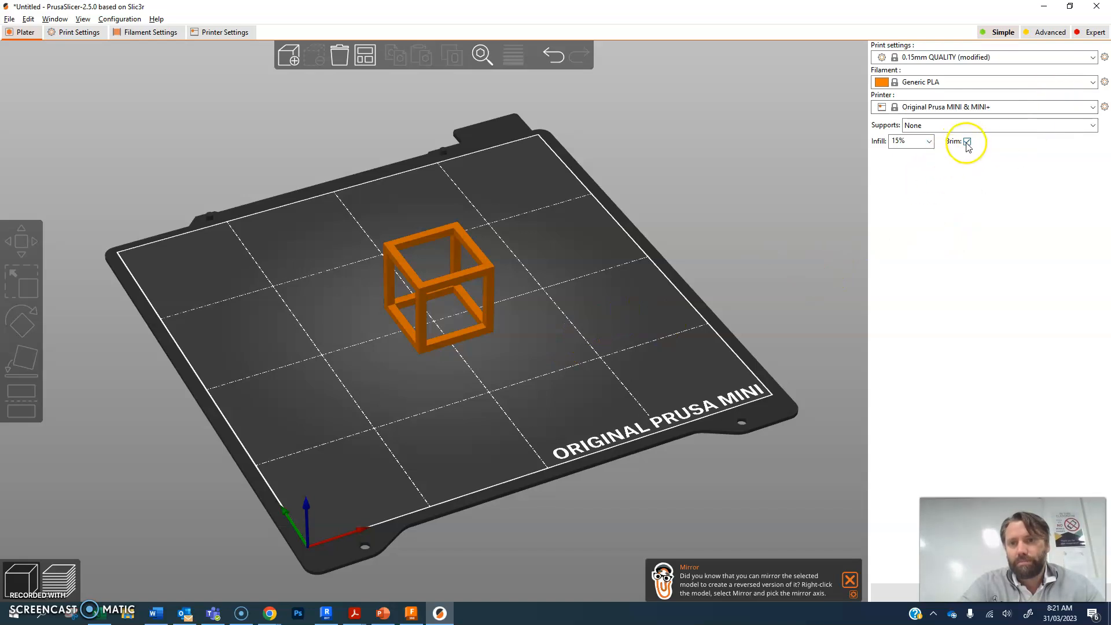
click(1001, 127)
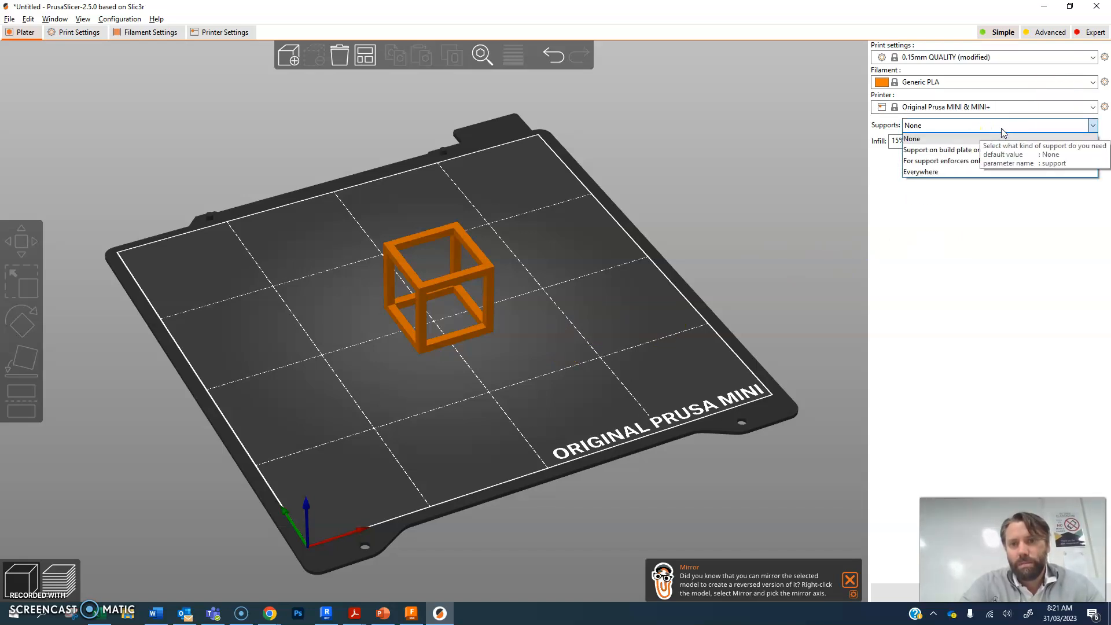
click(1003, 132)
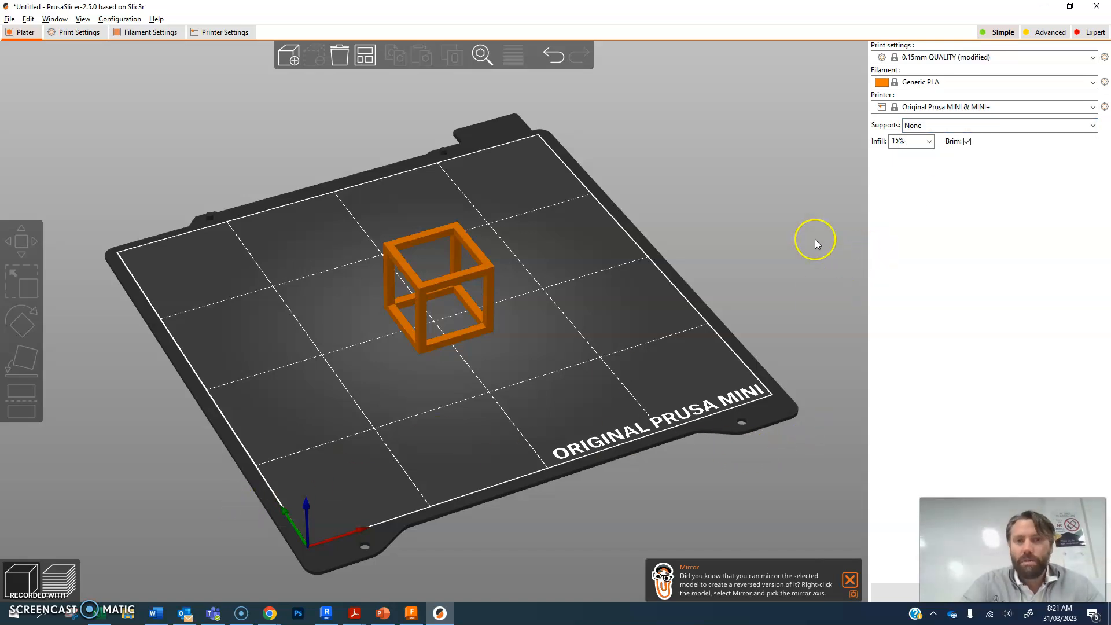
- Slice the model and lower the layer preview to layer 10 at 1.55 mm to inspect the cube's base and brim
click(889, 602)
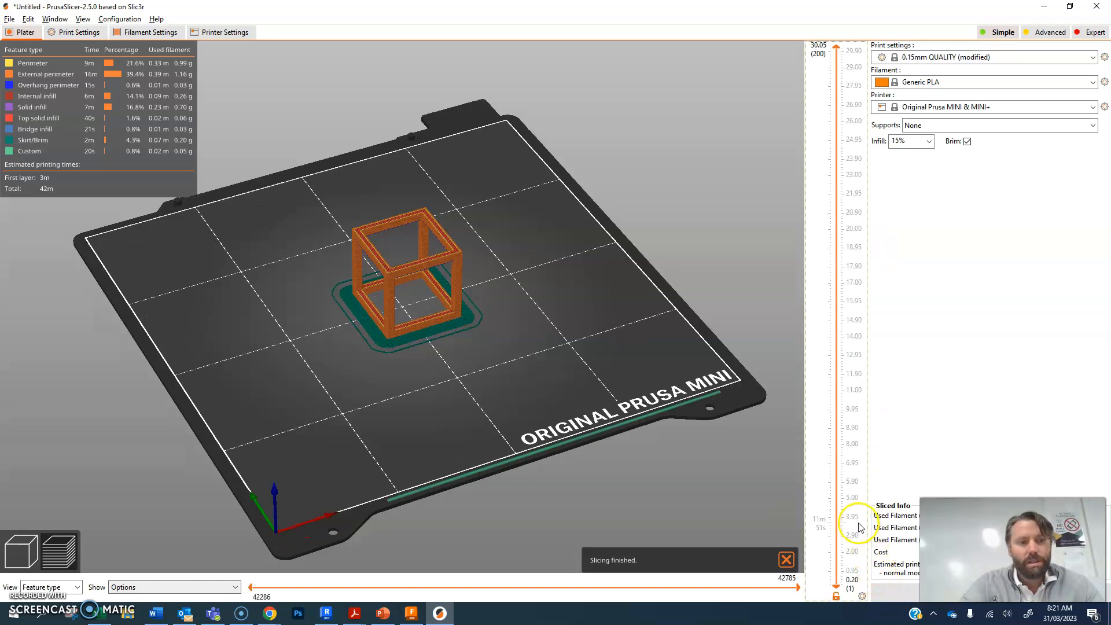
drag(836, 46, 842, 566)
scroll(370, 303, up, 10)
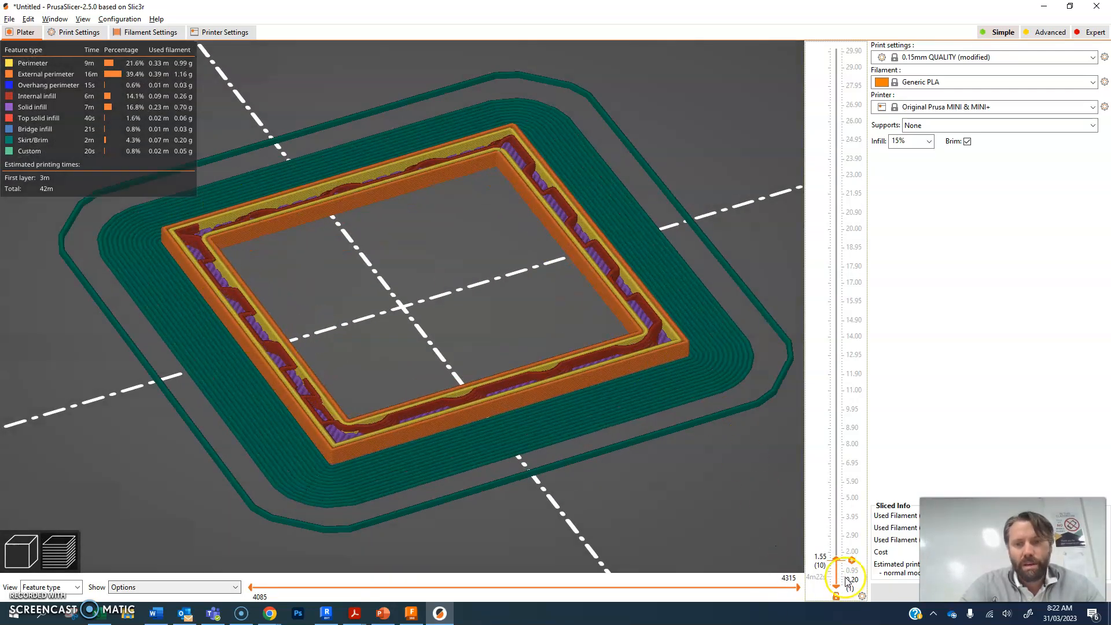
- Raise the layer preview to layer 181 at 27.20 mm, inspect the bridging under the cube's top frame, and restore the full layer range
drag(836, 559, 851, 100)
right_drag(411, 159, 451, 338)
scroll(352, 309, up, 11)
scroll(345, 320, down, 6)
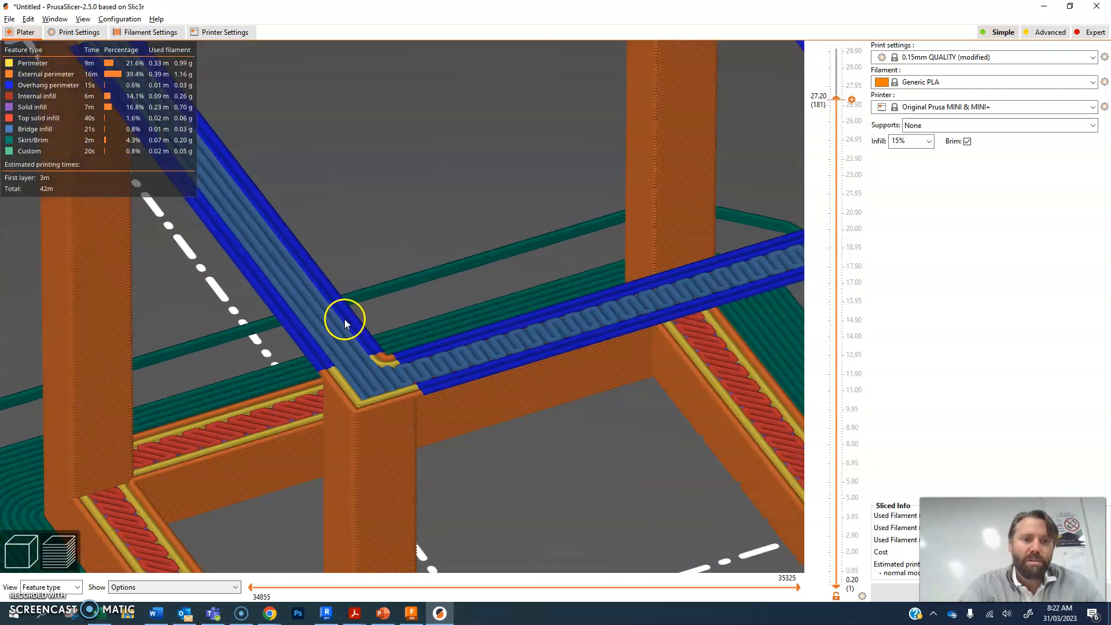
scroll(329, 277, down, 10)
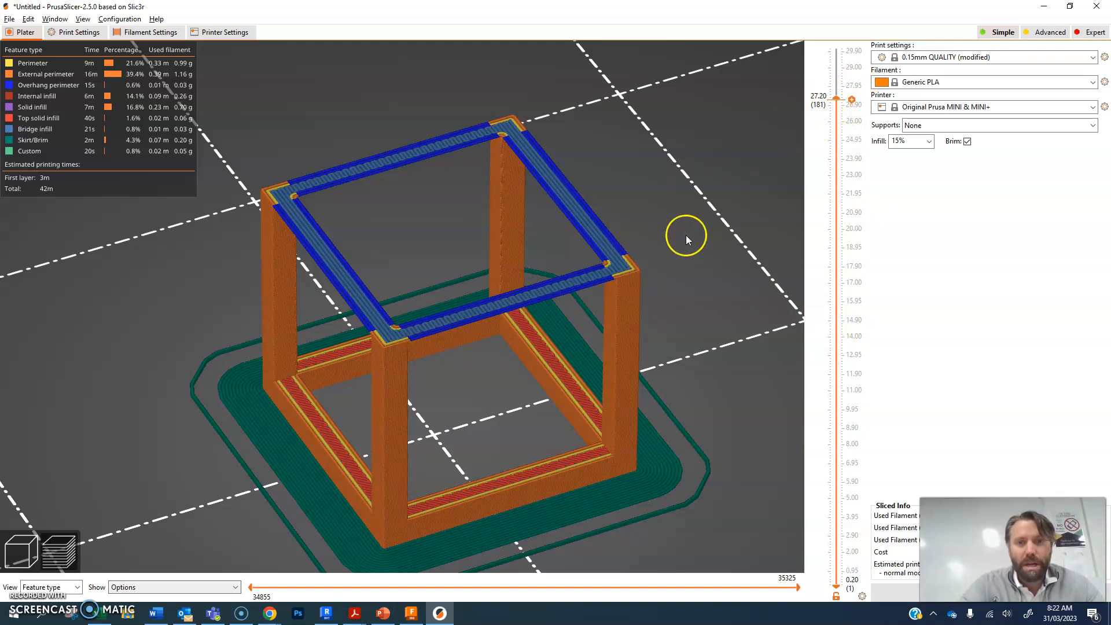
drag(838, 98, 839, 47)
- Set supports to Everywhere and slice the cube again
click(992, 126)
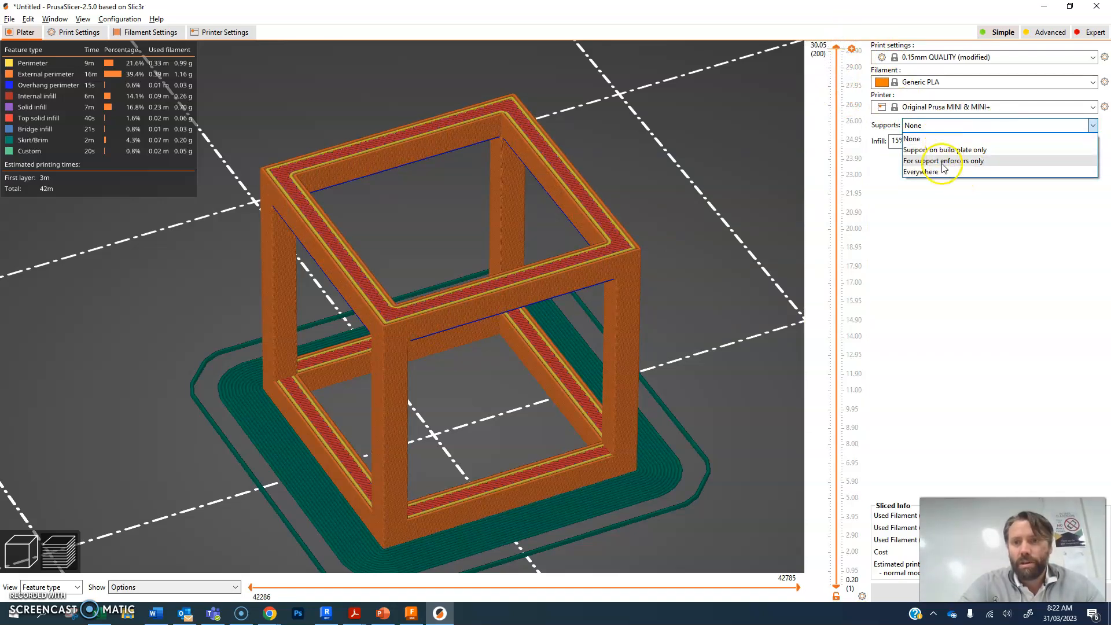
click(925, 171)
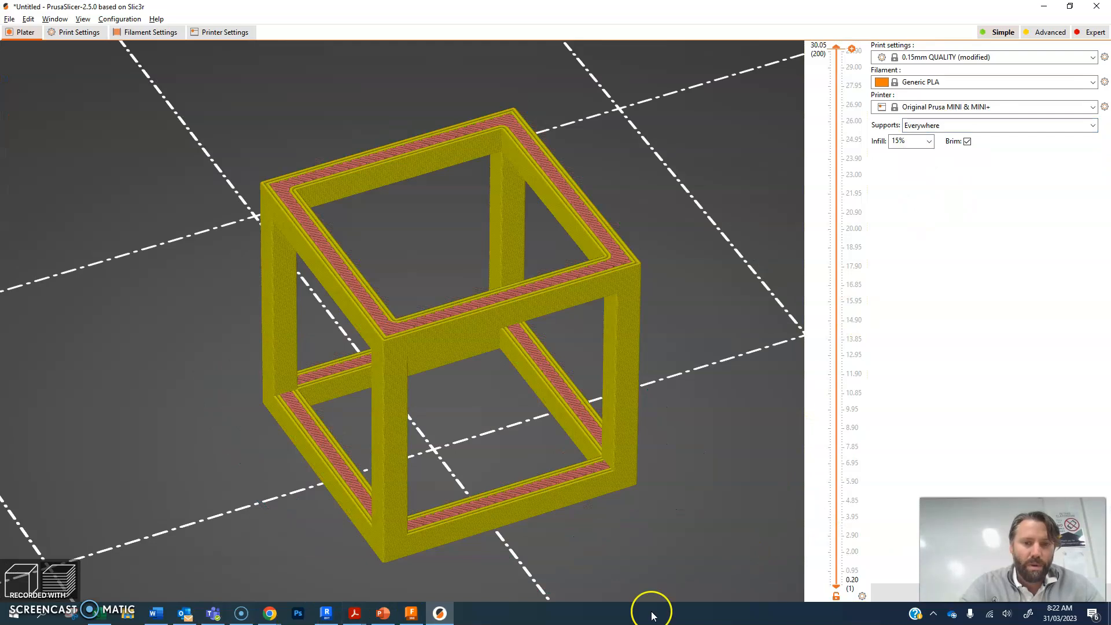
click(886, 596)
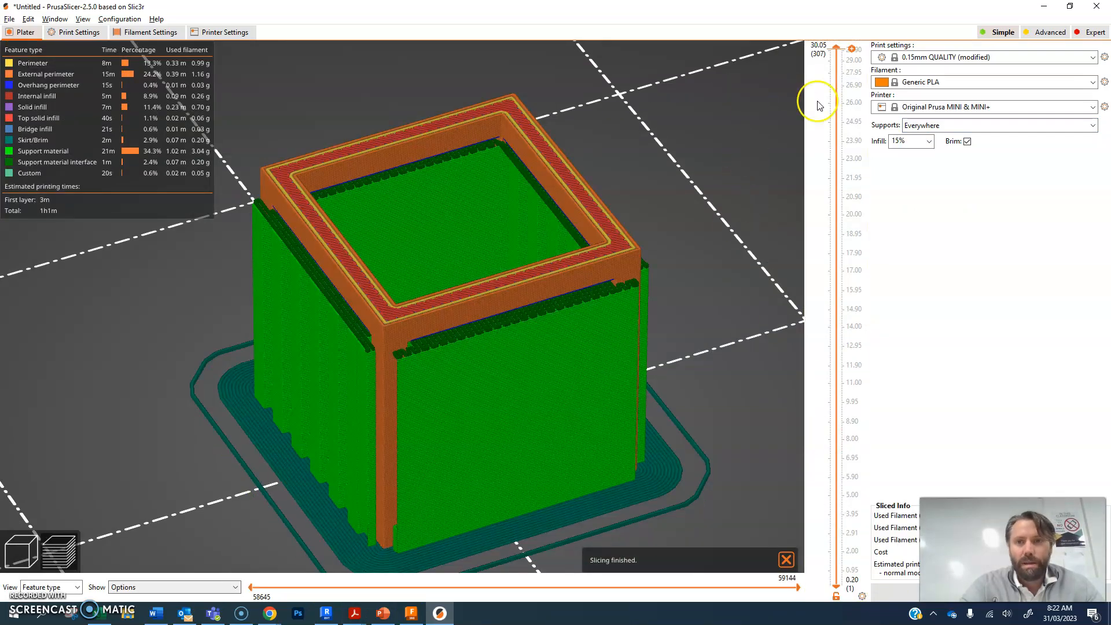
- Lower the layer preview to layer 289 at 27.35 mm to inspect the supported top frame, and return it to the full height
drag(838, 49, 851, 84)
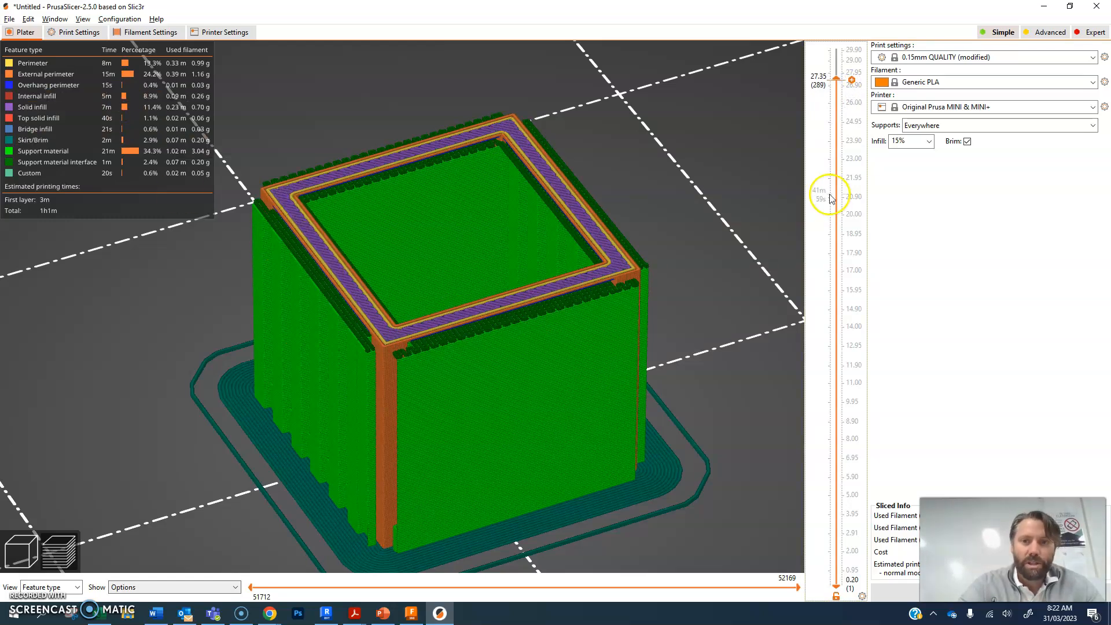
drag(838, 81, 836, 44)
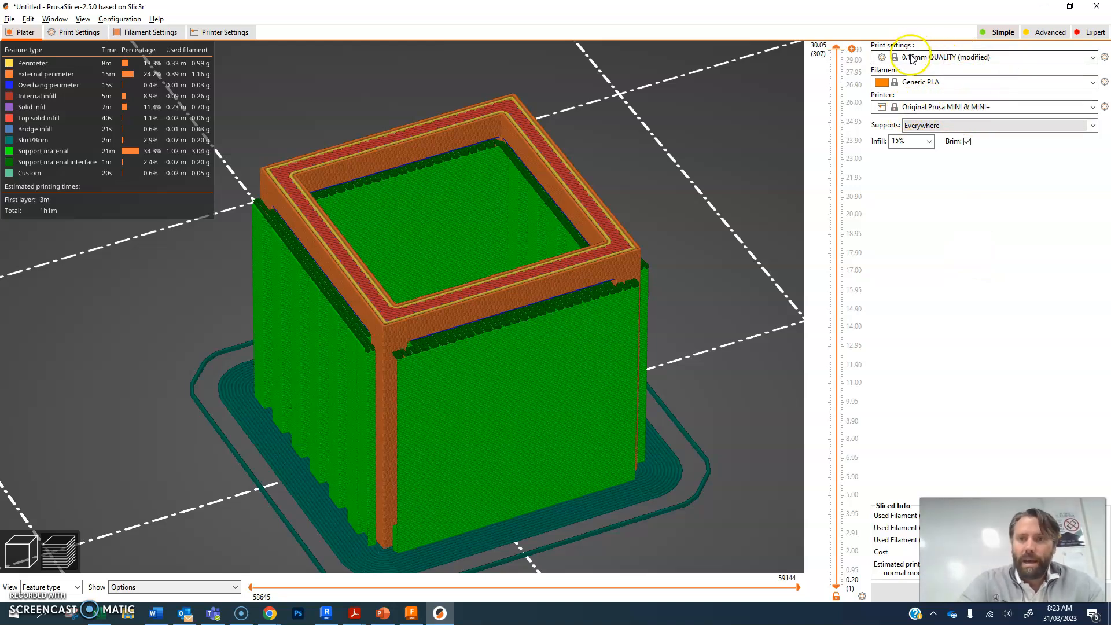
- Review the print quality presets, keeping 0.15mm QUALITY, and start exporting the sliced cube's G-code
click(1087, 57)
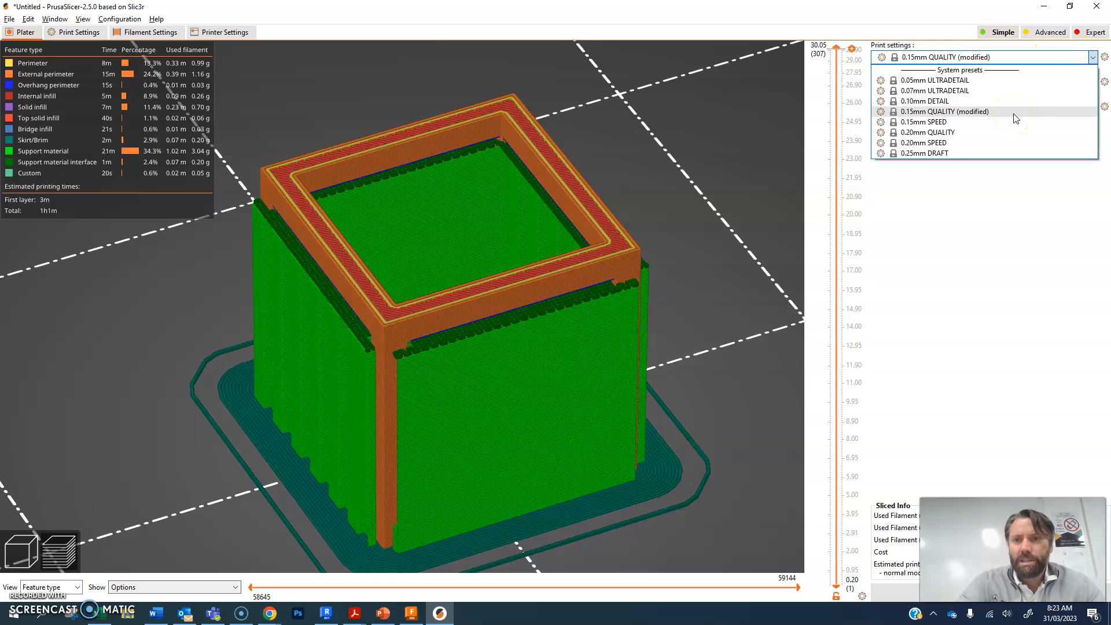
click(1012, 239)
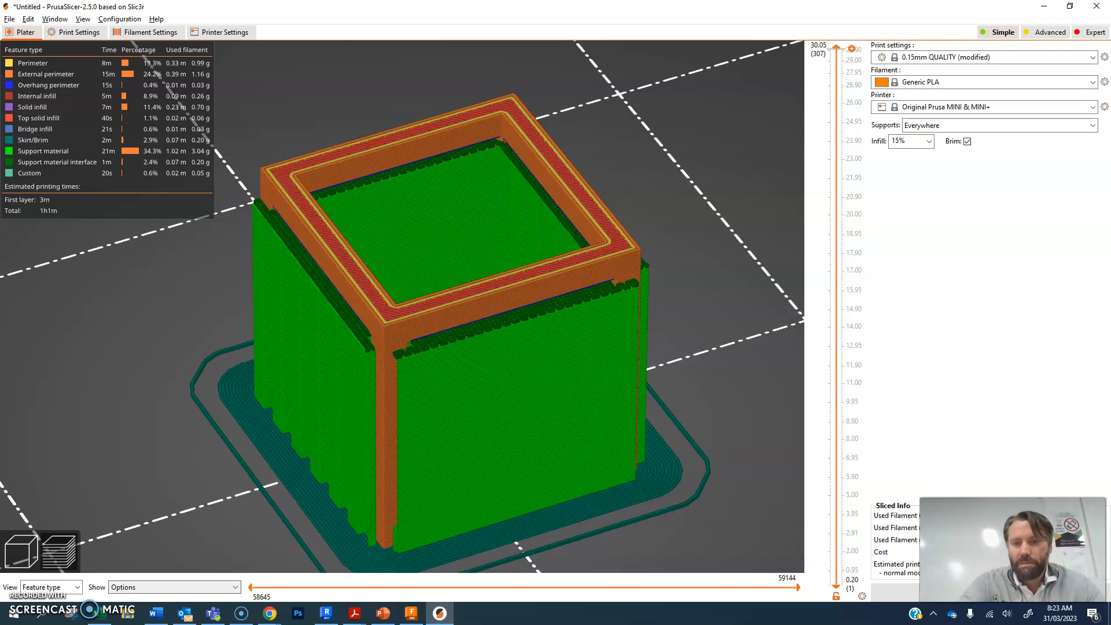
click(887, 590)
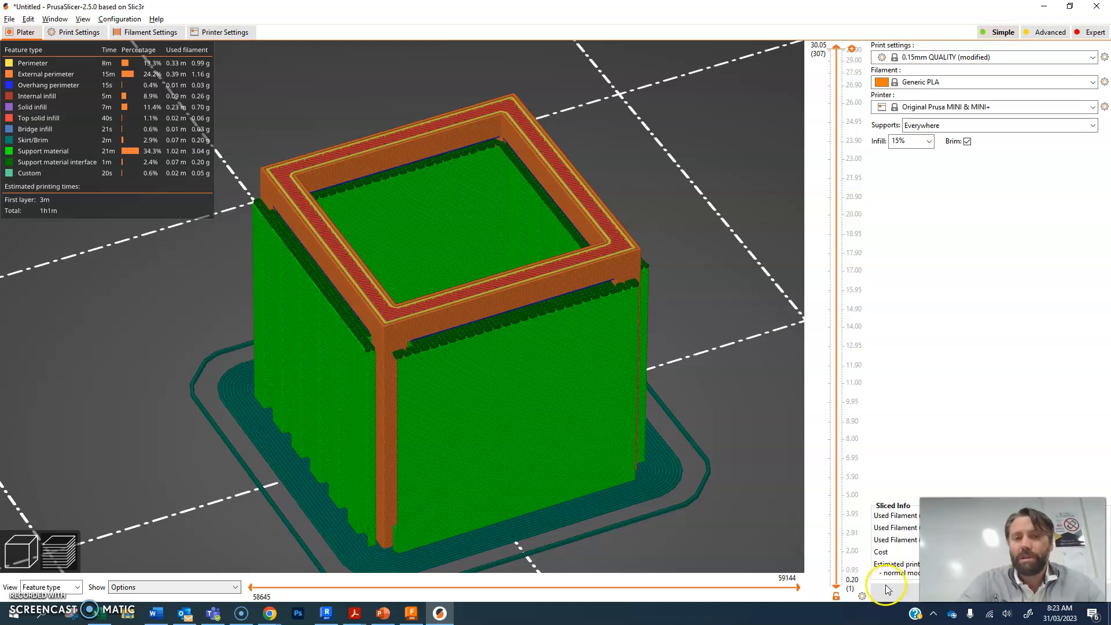